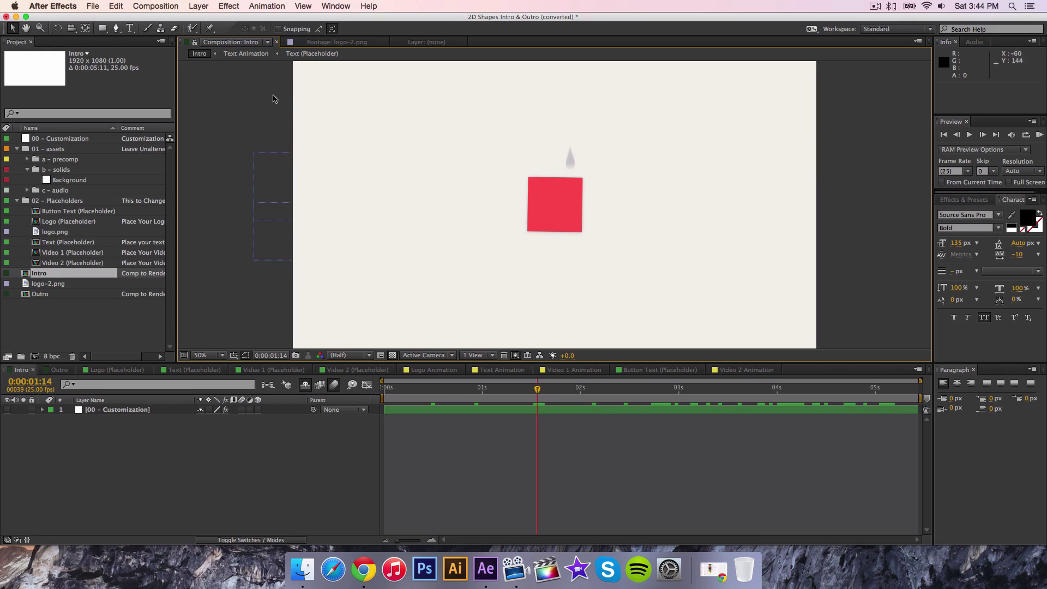
- Scrub the Intro timeline back and forth to watch the red square's motion
left_click_drag(421, 389, 503, 389)
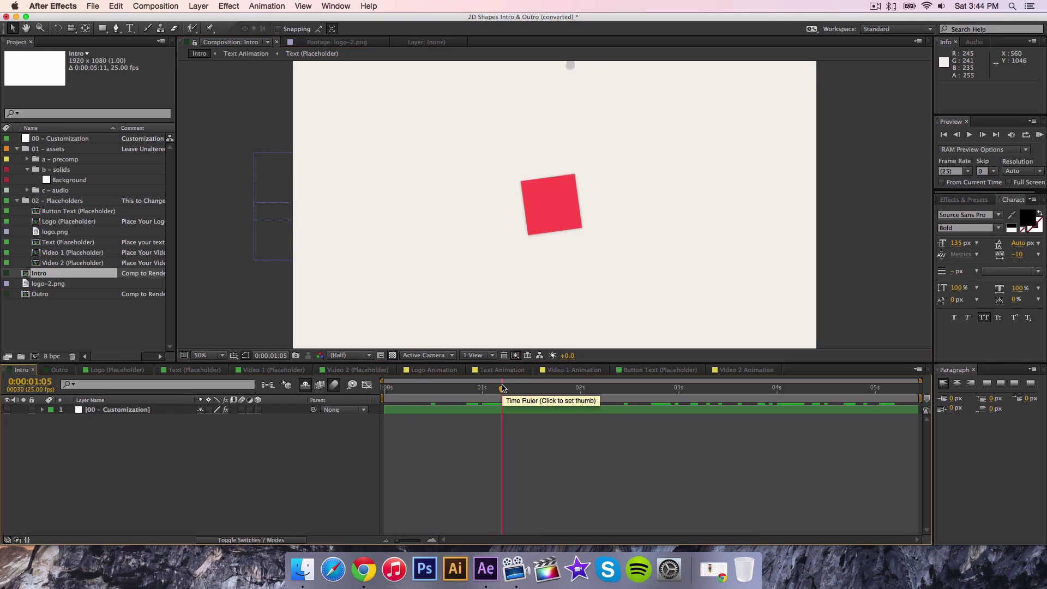
left_click_drag(502, 389, 385, 390)
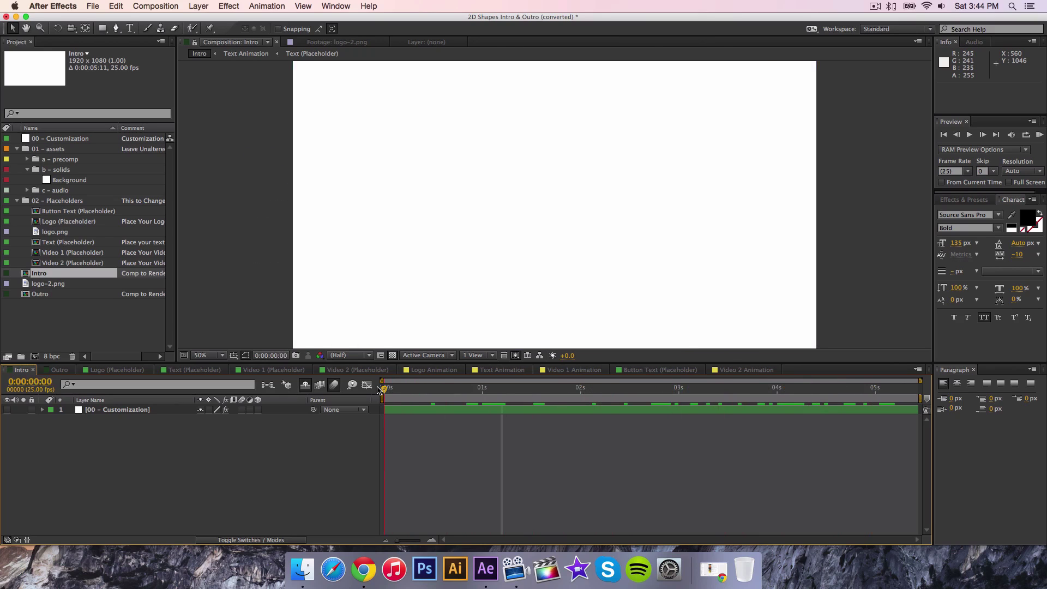
- RAM-preview the Intro animation, stop it, and scrub from 0:00:00:13 to 0:00:01:09
left_click(1037, 137)
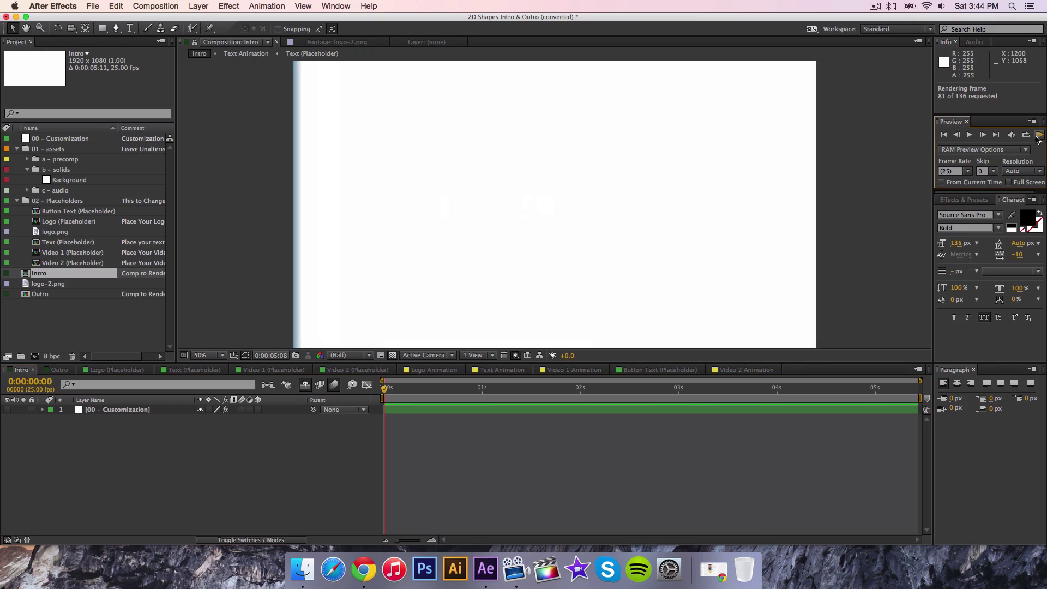
left_click(597, 182)
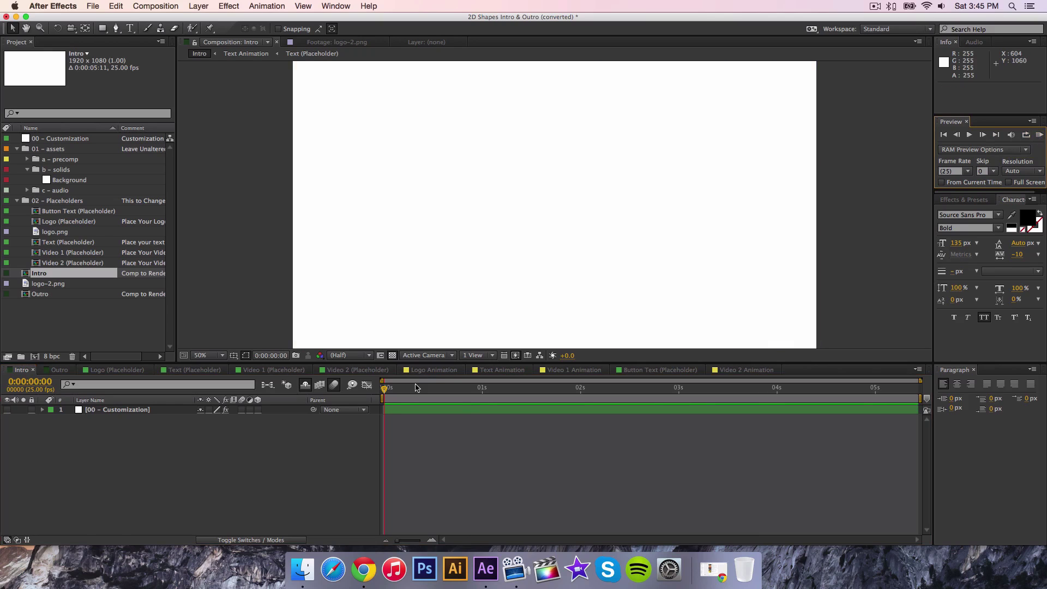
left_click(432, 390)
left_click_drag(433, 389, 388, 390)
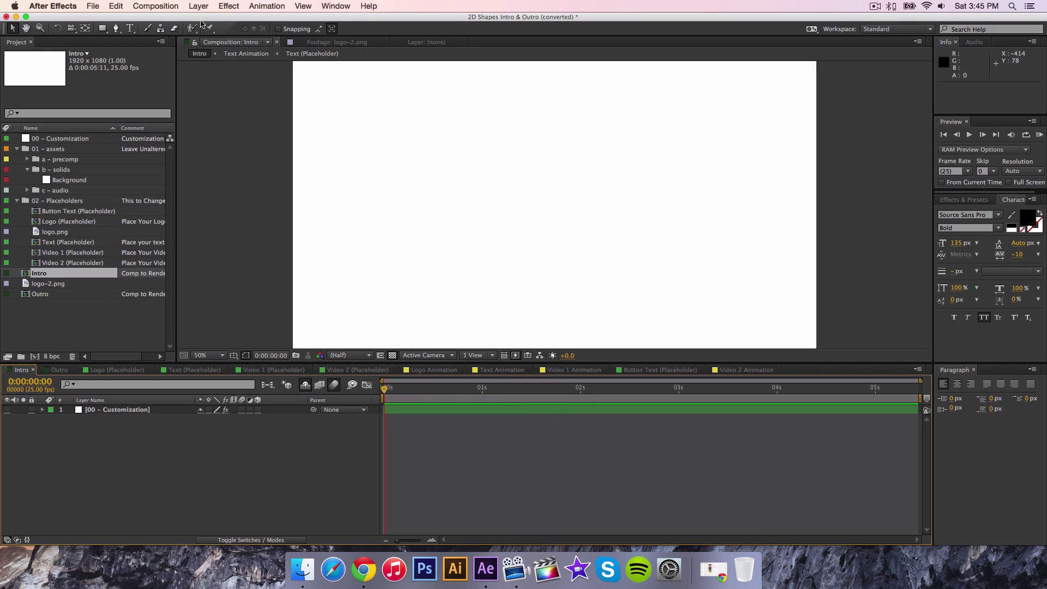
- Add the Intro composition to the render queue from the Composition menu
left_click(199, 5)
mouse_move(155, 7)
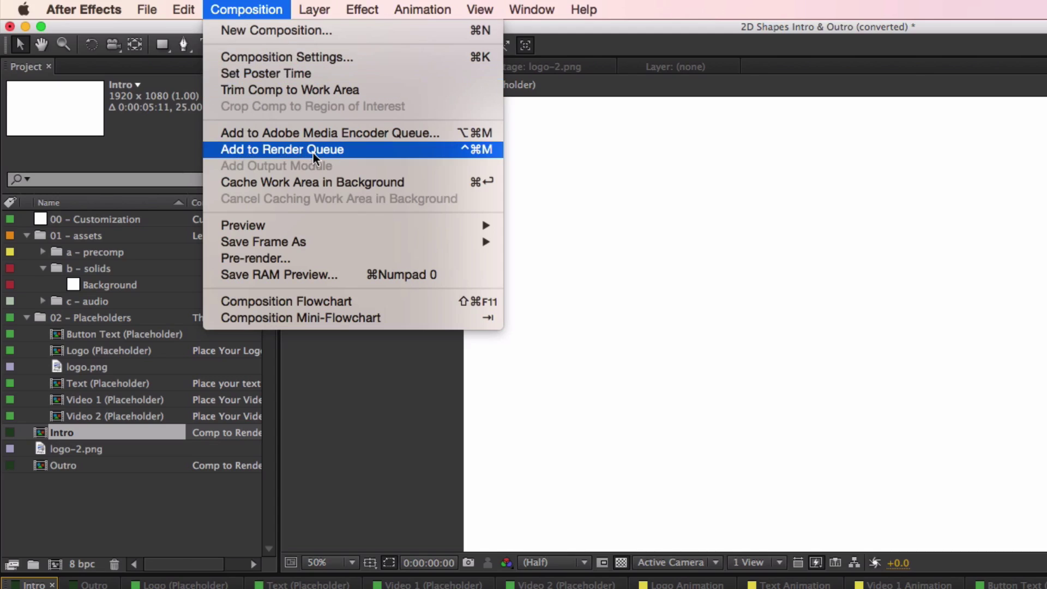
left_click(445, 155)
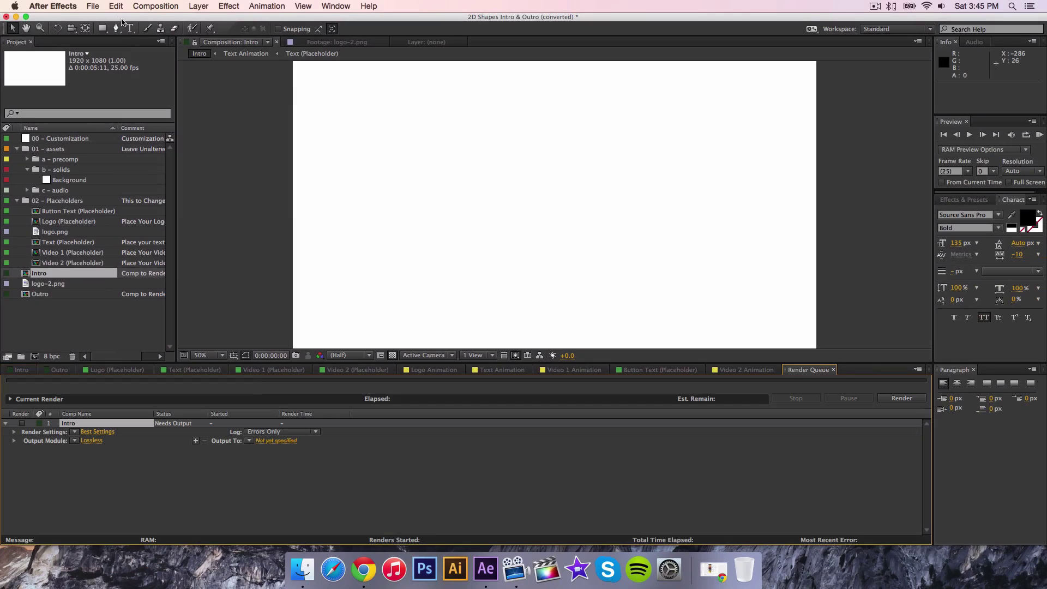
- Check the Render Settings templates for Intro, keeping Best Settings
left_click(155, 6)
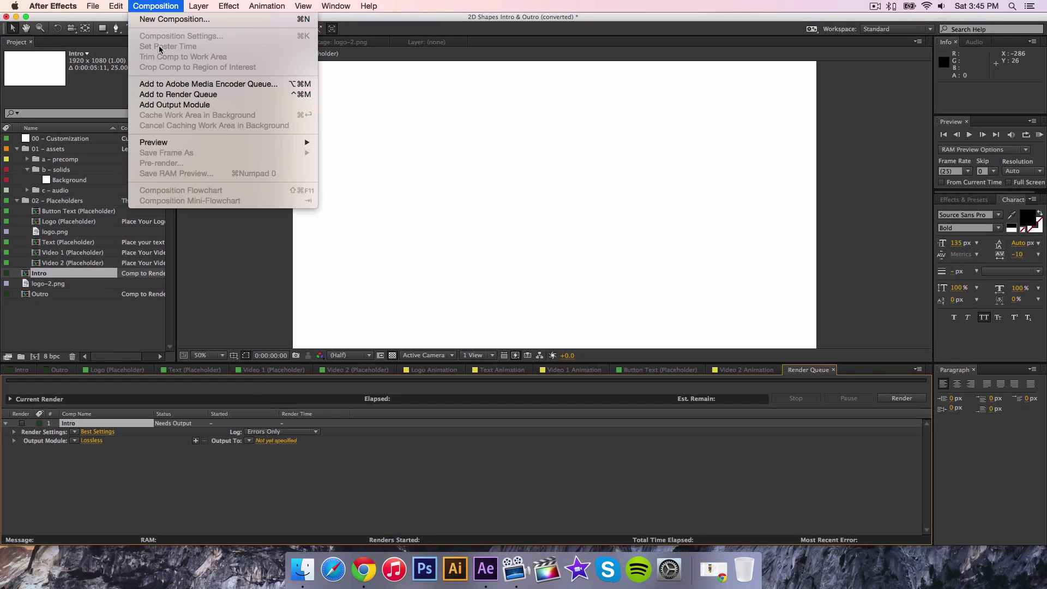
left_click(163, 96)
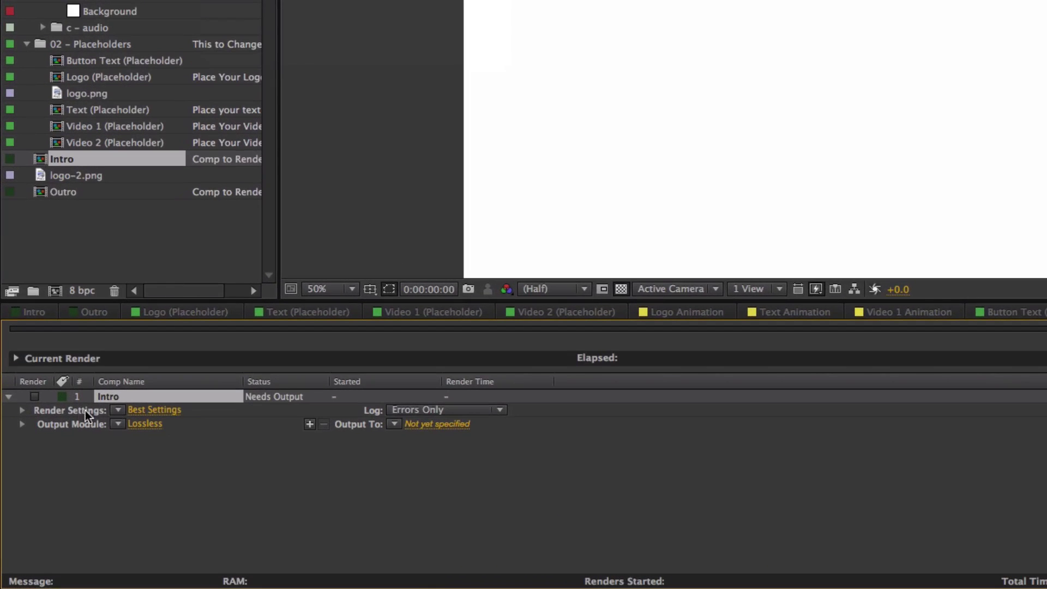
left_click(118, 410)
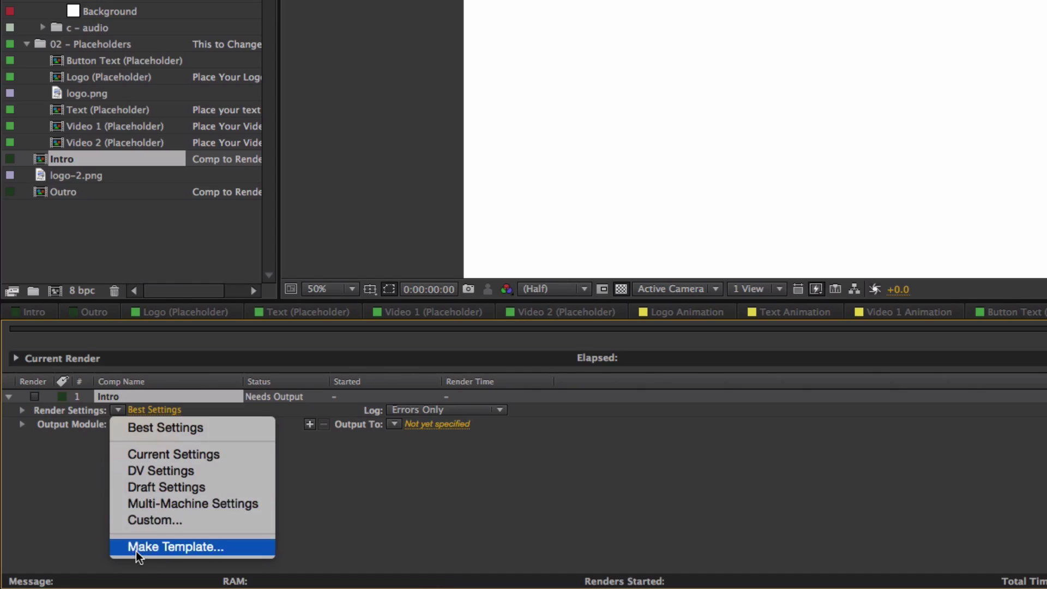
left_click(126, 443)
left_click(143, 410)
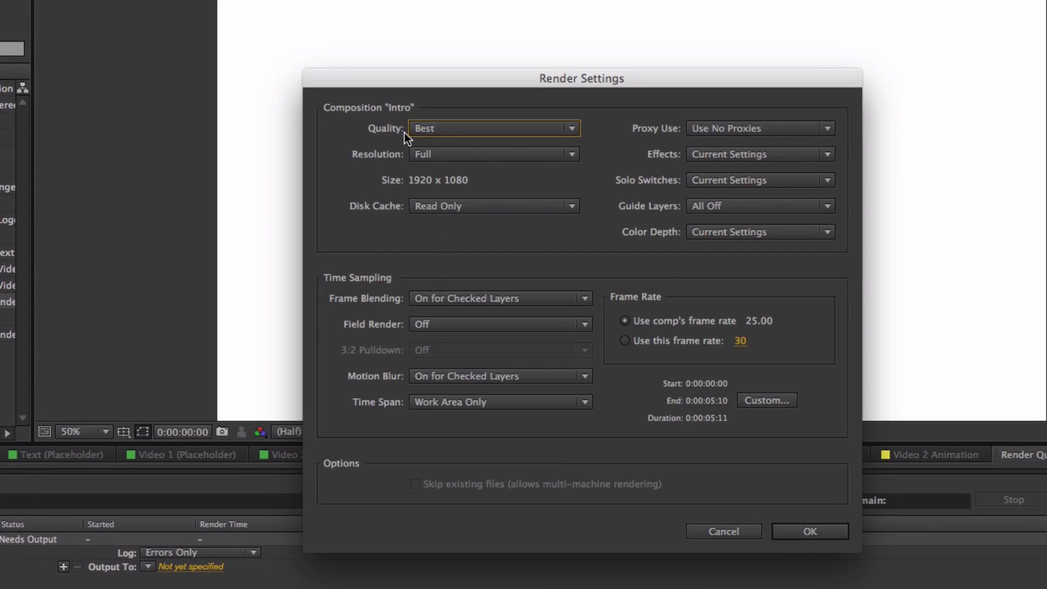
left_click(404, 133)
left_click(420, 127)
left_click(447, 155)
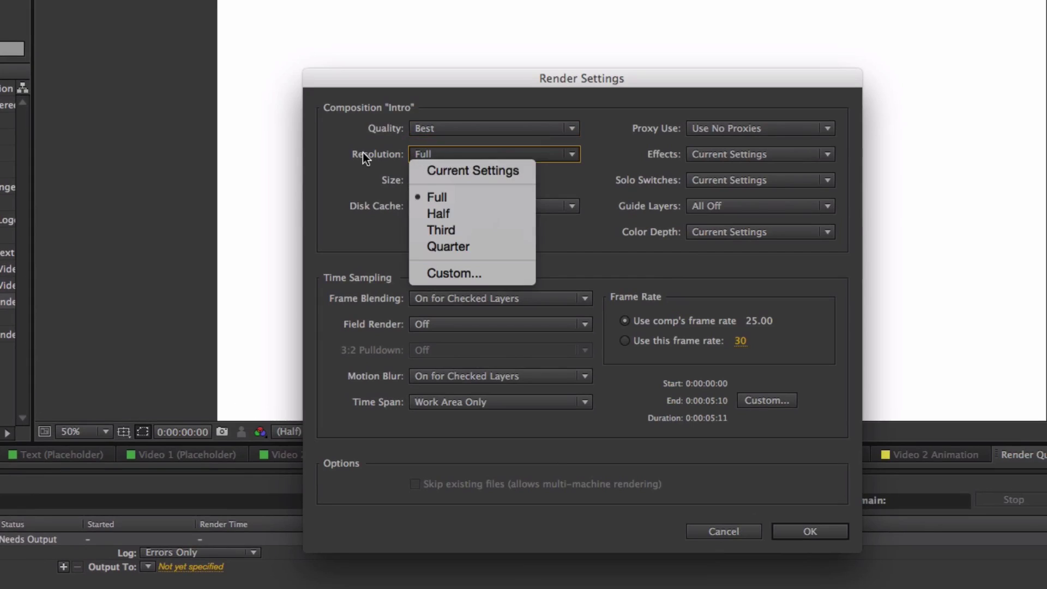
left_click(418, 196)
left_click(448, 156)
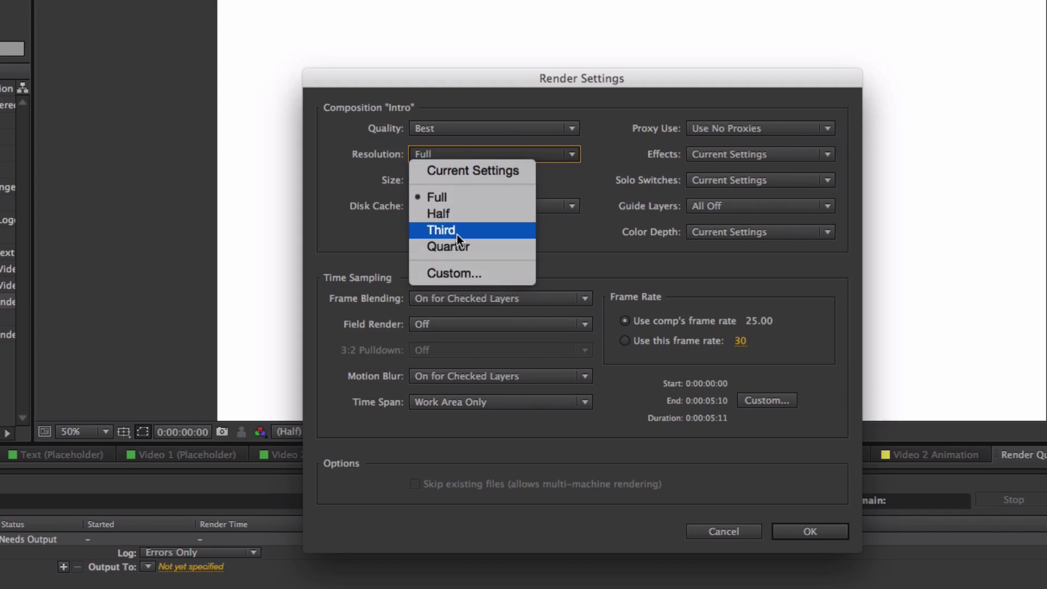
left_click(390, 192)
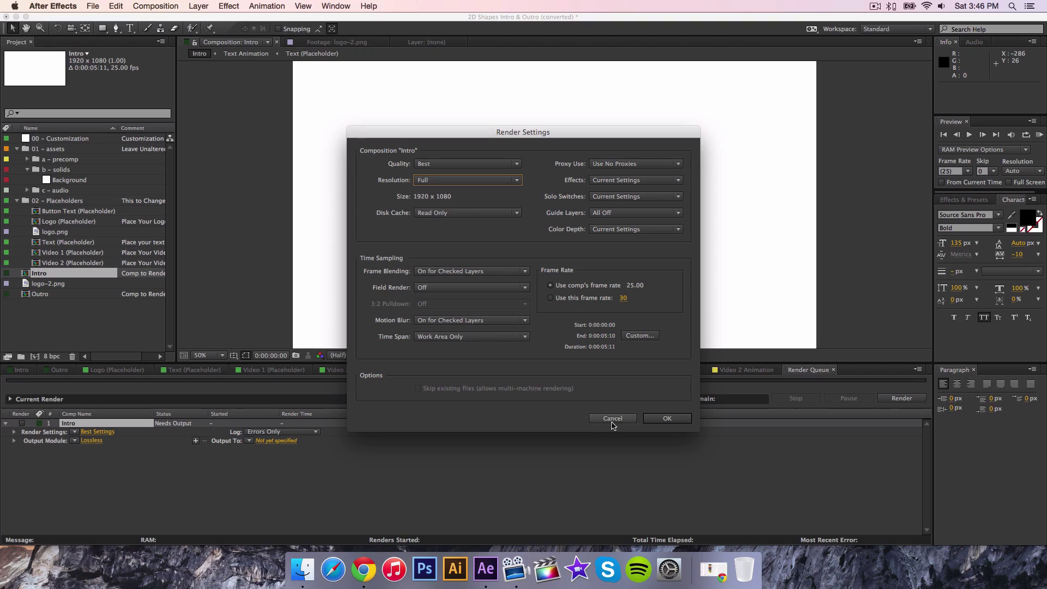
left_click(715, 530)
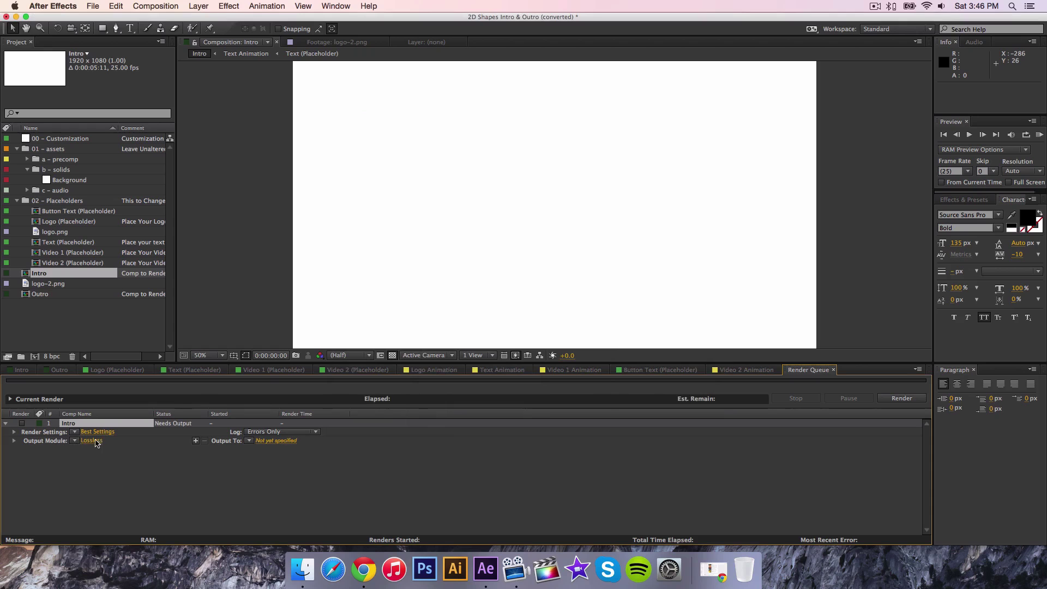
- Open Intro's Output Module Settings, keeping QuickTime format and no post-render action
left_click(96, 441)
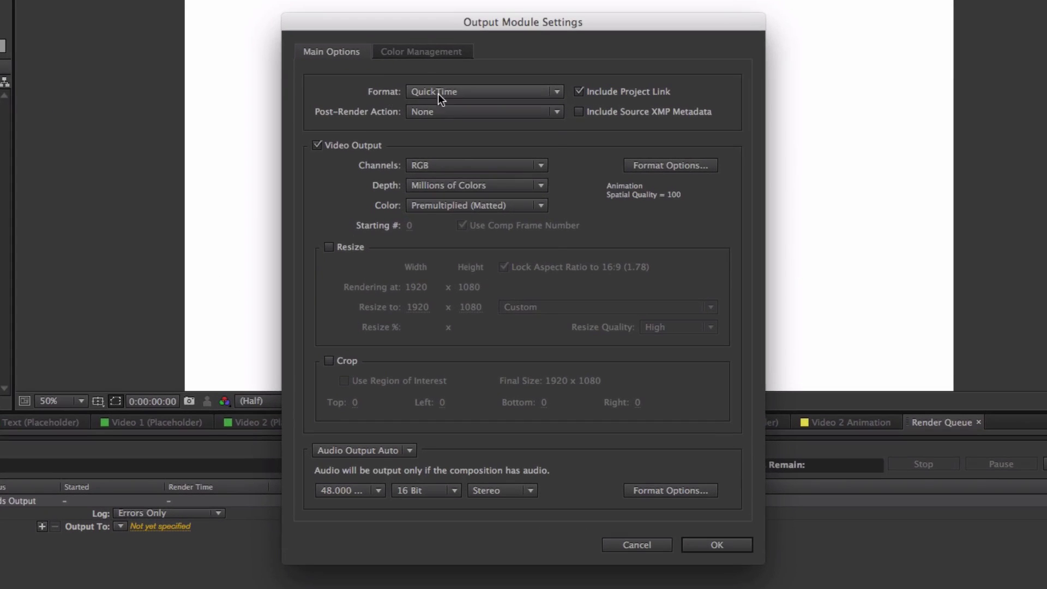
left_click(442, 94)
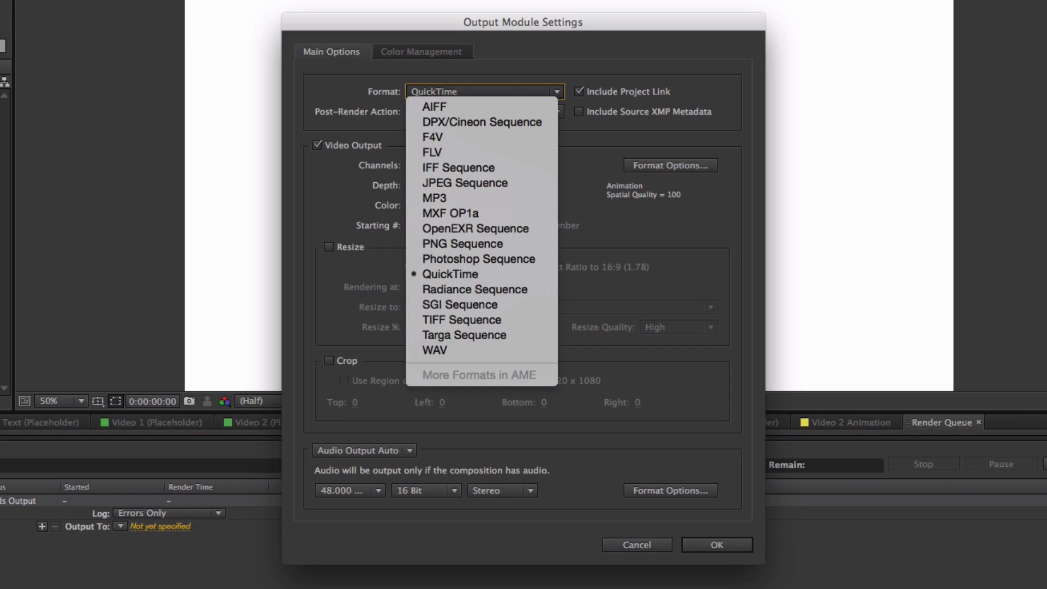
left_click(439, 276)
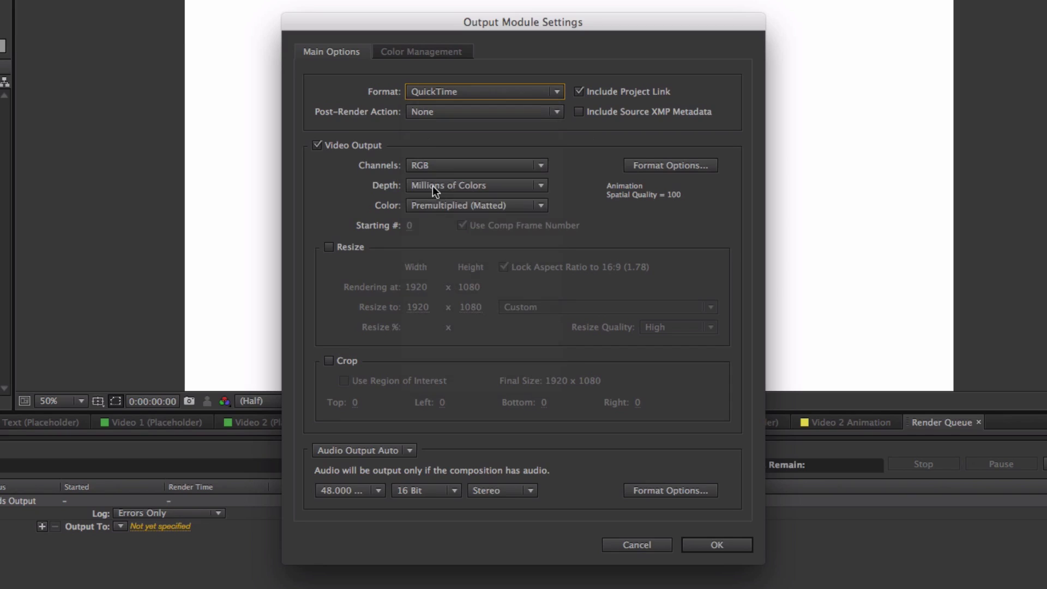
left_click(491, 114)
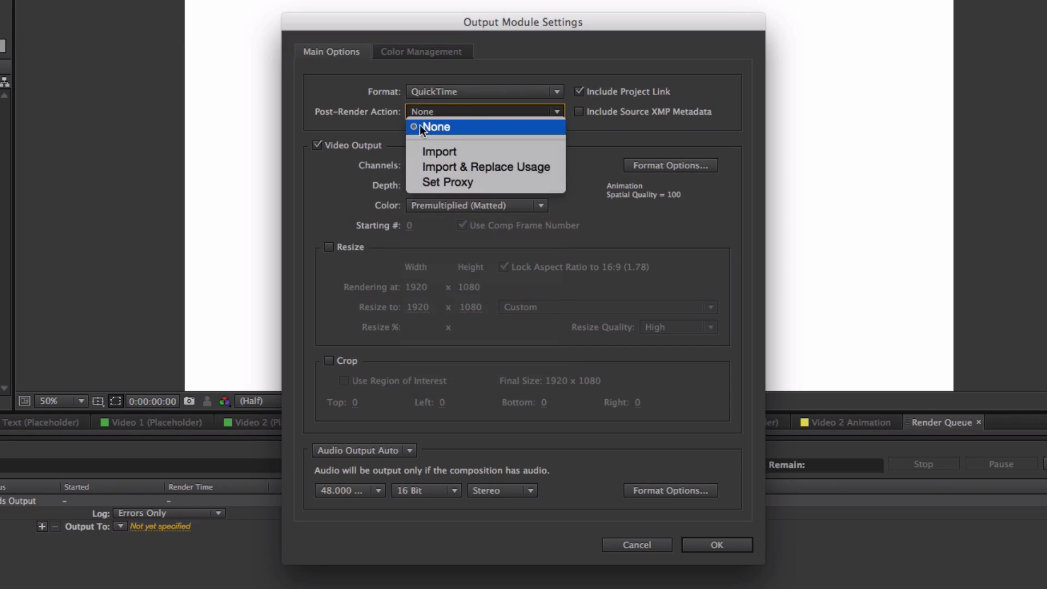
left_click(382, 113)
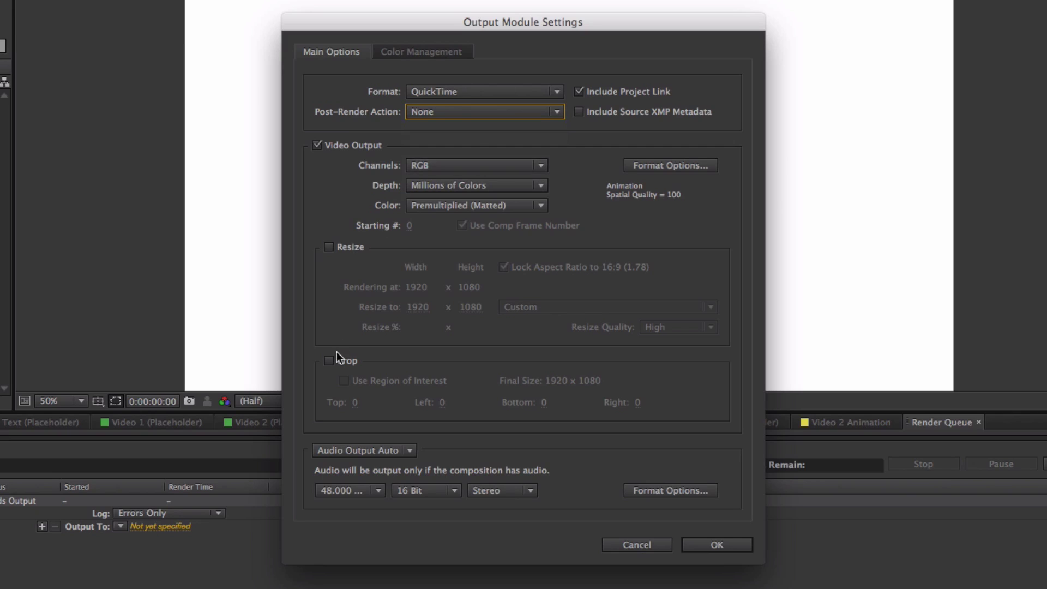
left_click(335, 450)
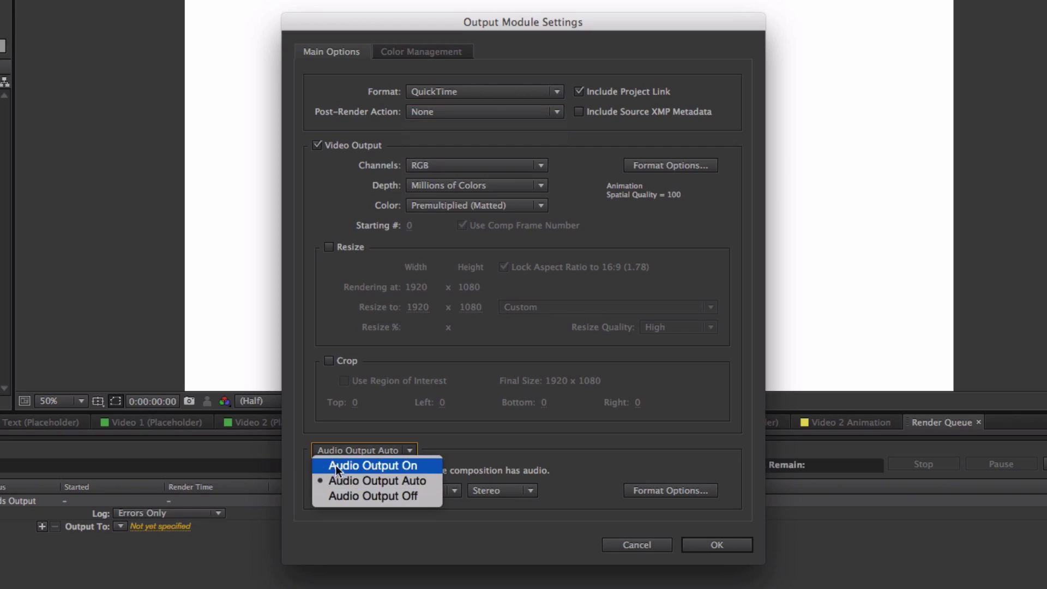
- Leave the audio output set to Auto
left_click(510, 441)
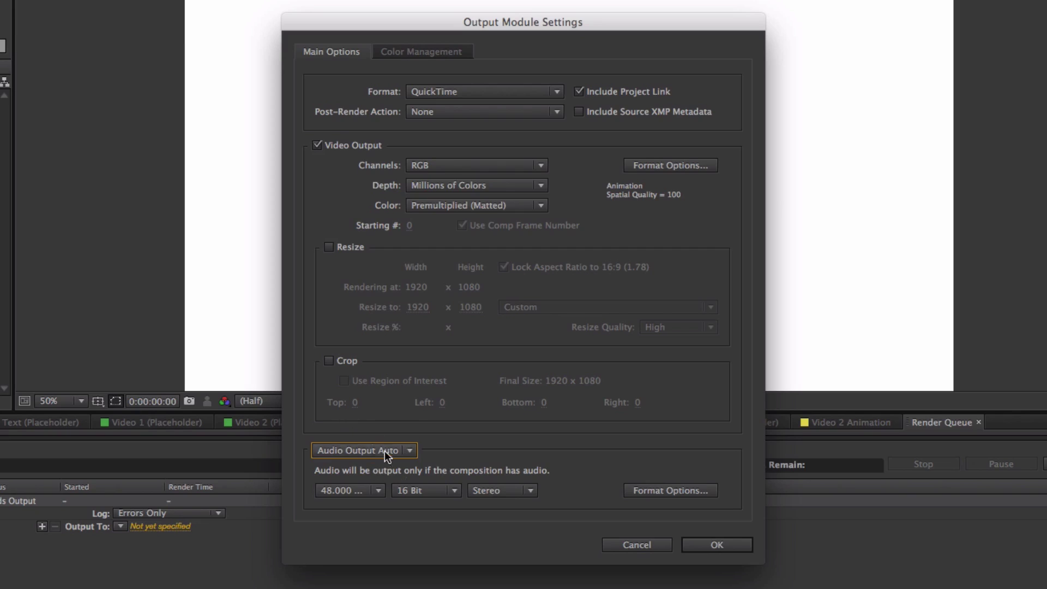
left_click(348, 450)
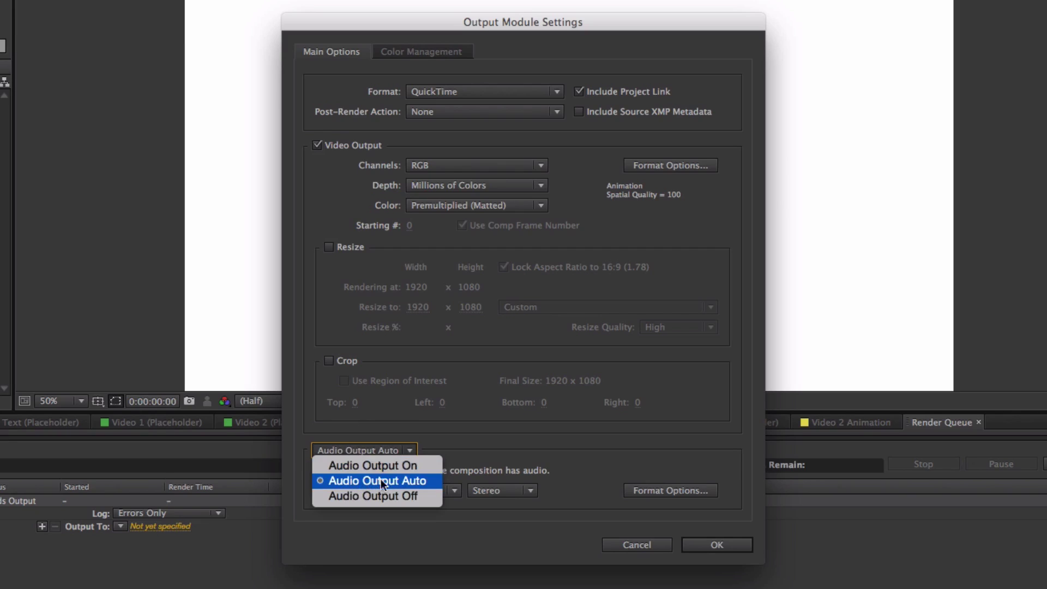
left_click(401, 495)
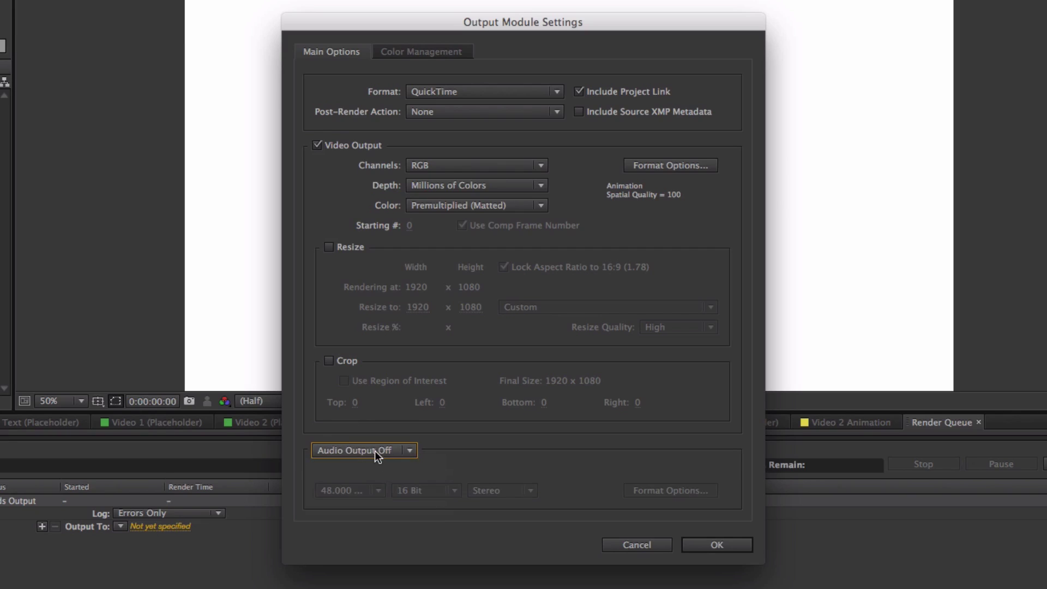
left_click(375, 450)
left_click(384, 482)
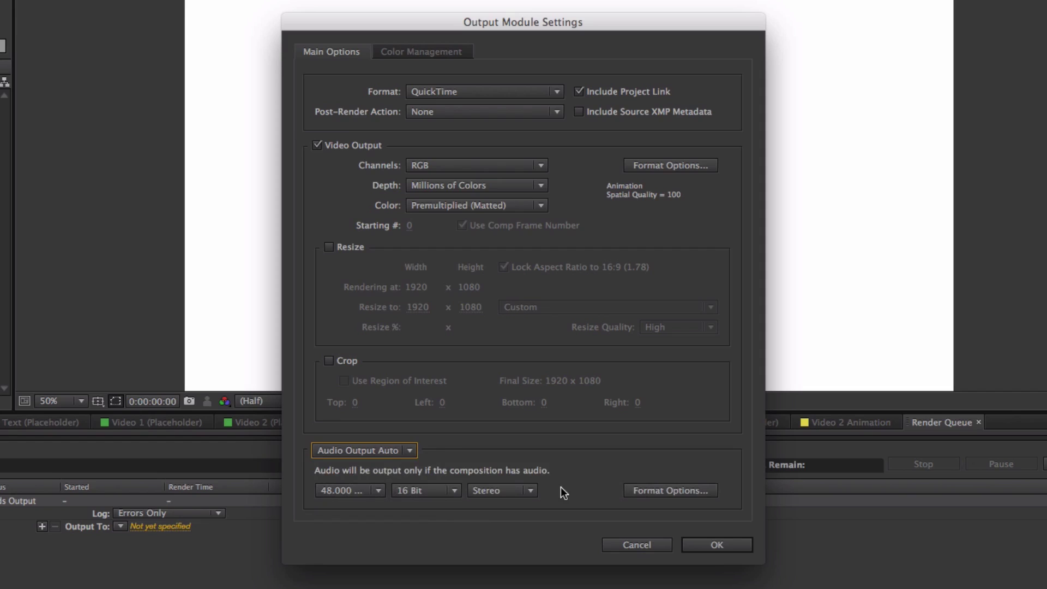
- Set the QuickTime audio codec to AAC
left_click(648, 490)
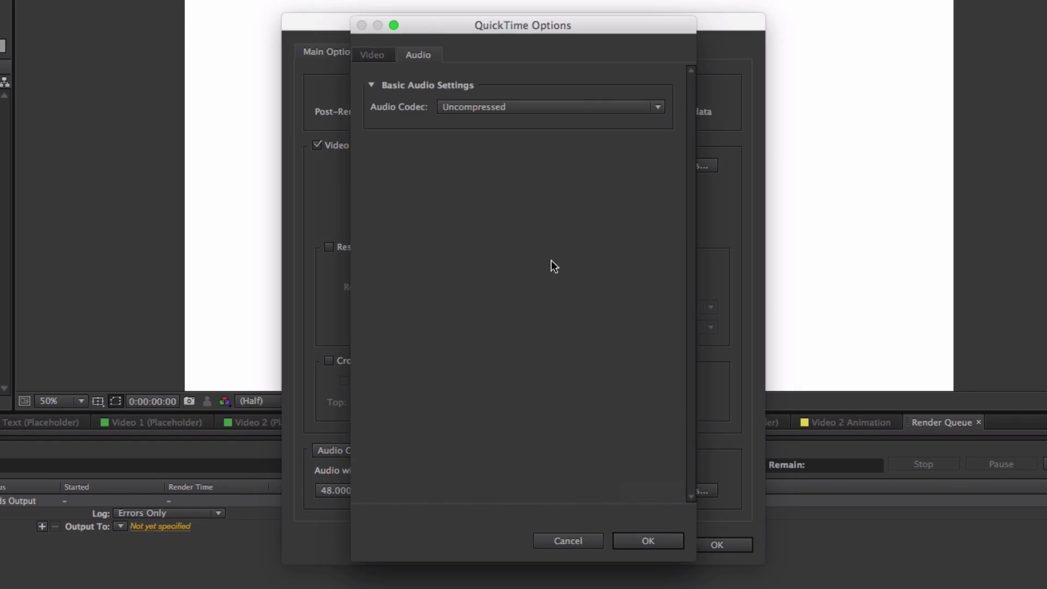
left_click(501, 109)
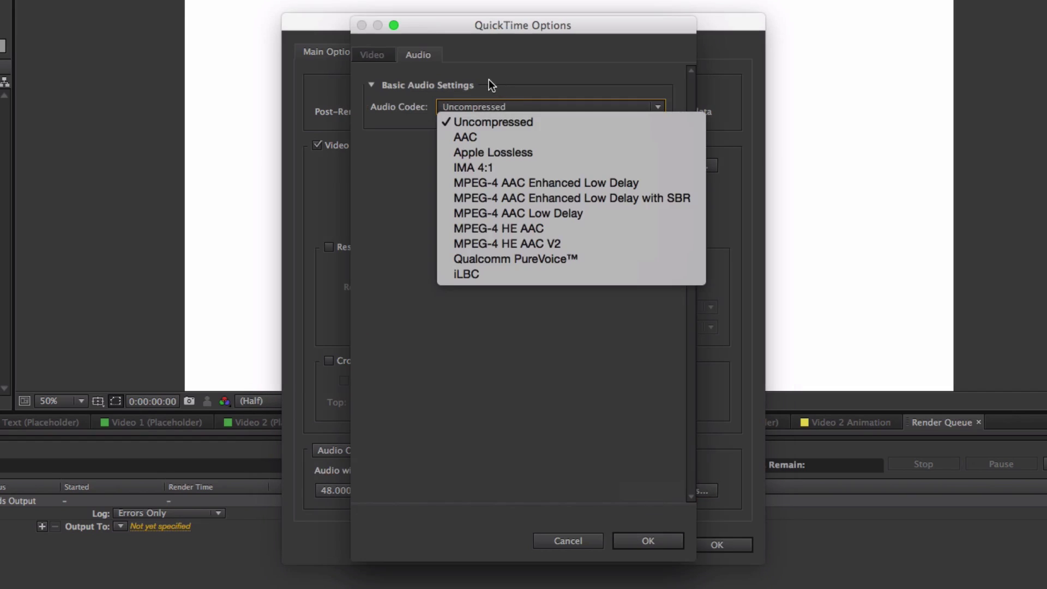
left_click(454, 138)
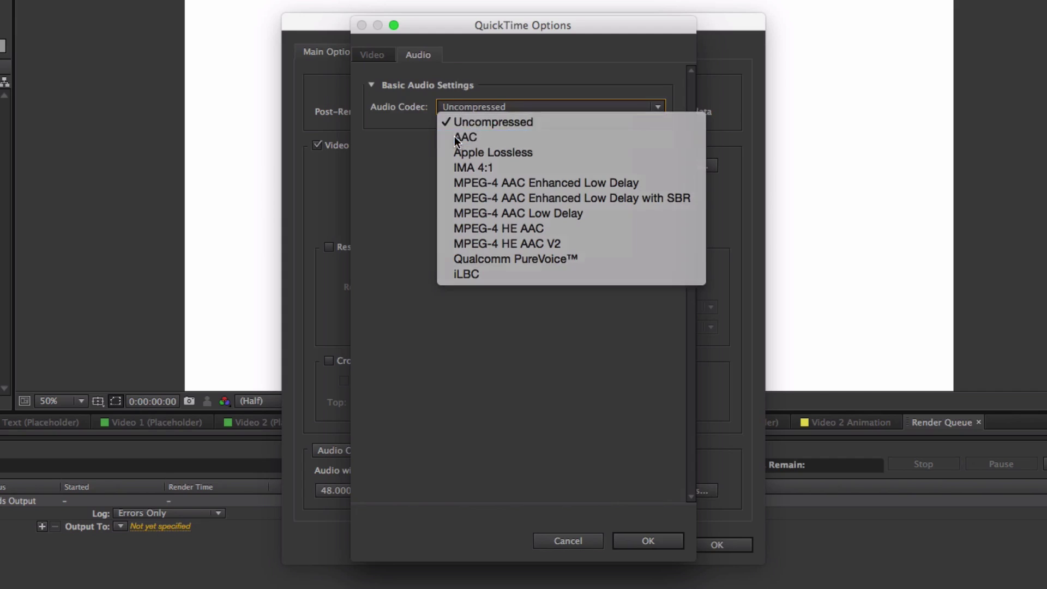
left_click(472, 105)
left_click(405, 125)
- Set the video codec to H.264 and confirm the QuickTime options
left_click(372, 54)
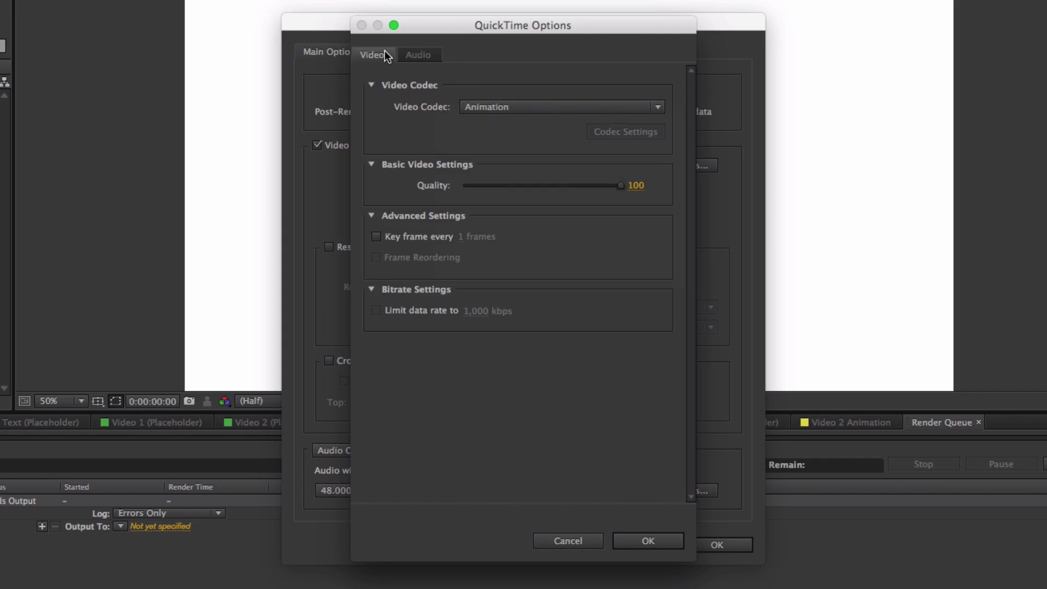
left_click(548, 107)
left_click(497, 32)
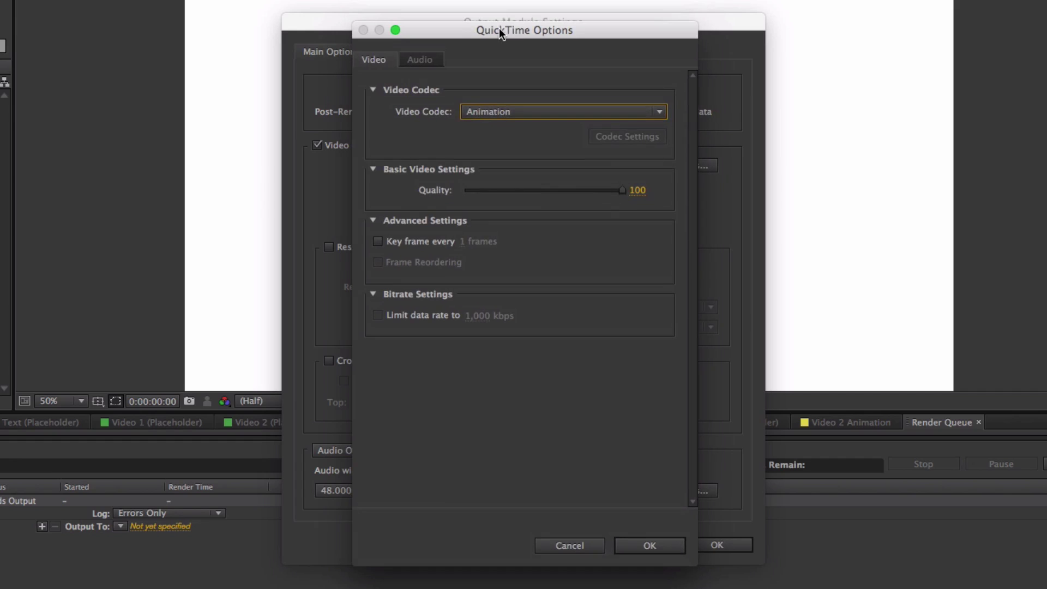
left_click(493, 106)
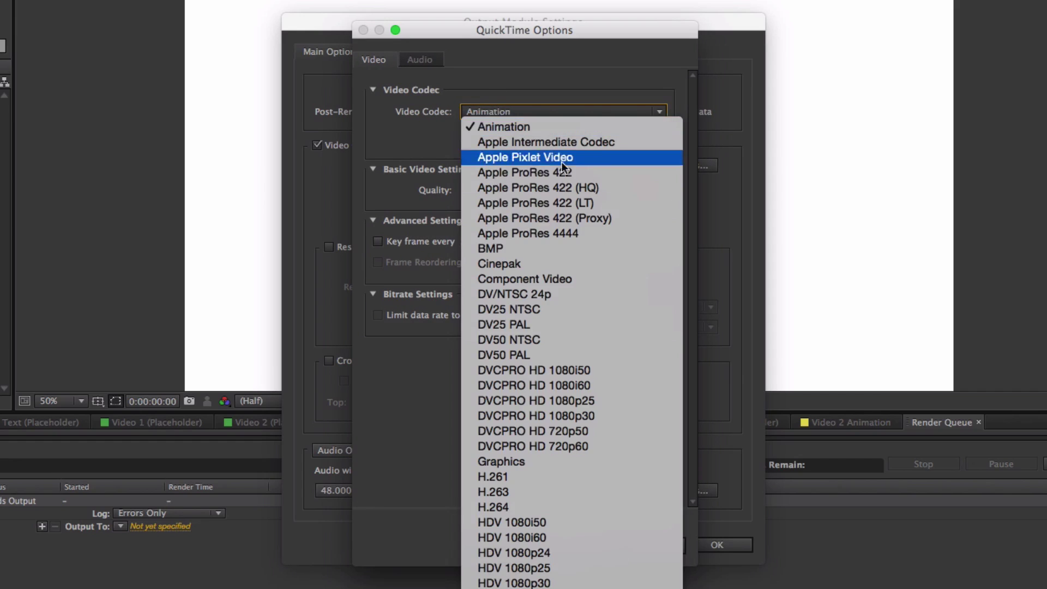
left_click(522, 506)
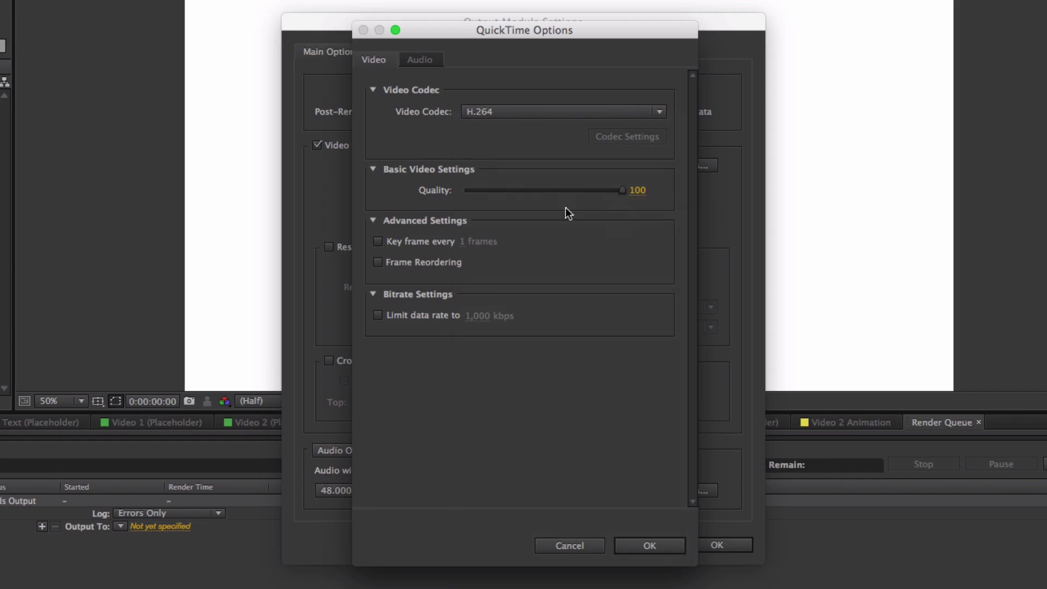
left_click(632, 545)
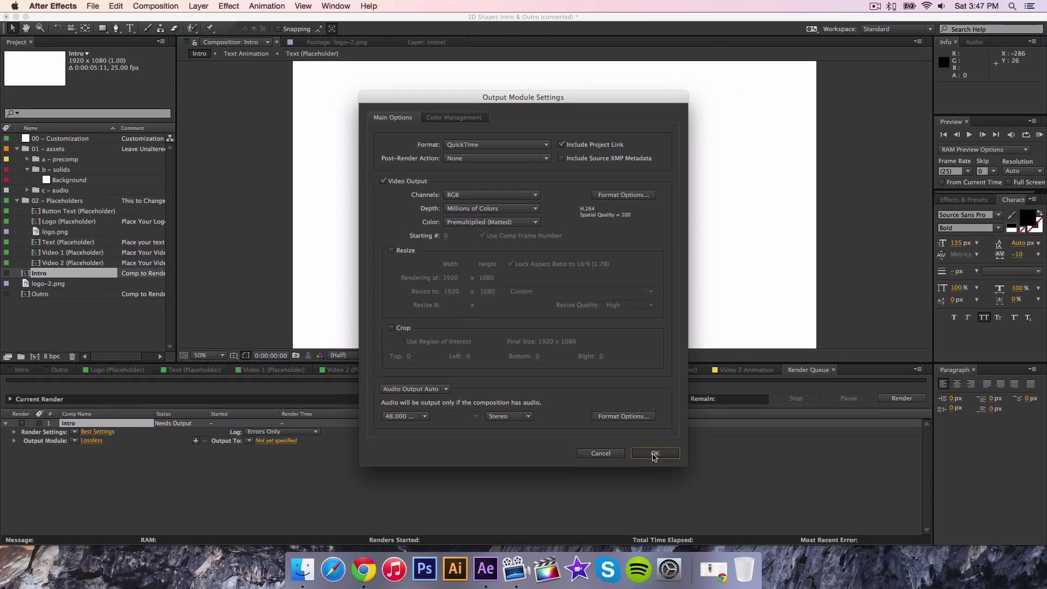
- Confirm the output module and name the render file 'Intro 1080p 2015'
left_click(654, 453)
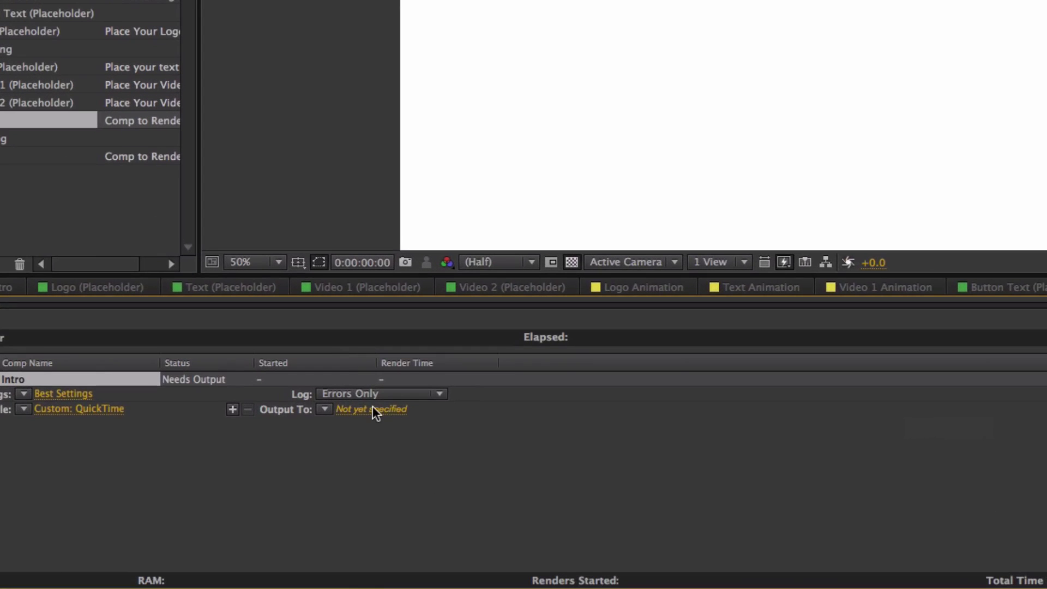
left_click(372, 409)
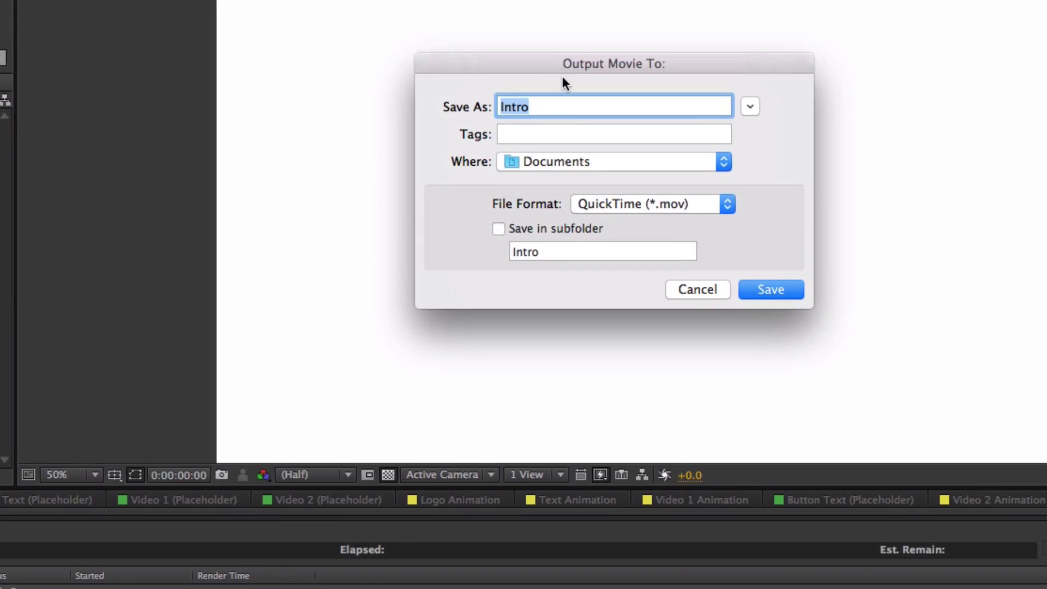
left_click(633, 105)
type("1080")
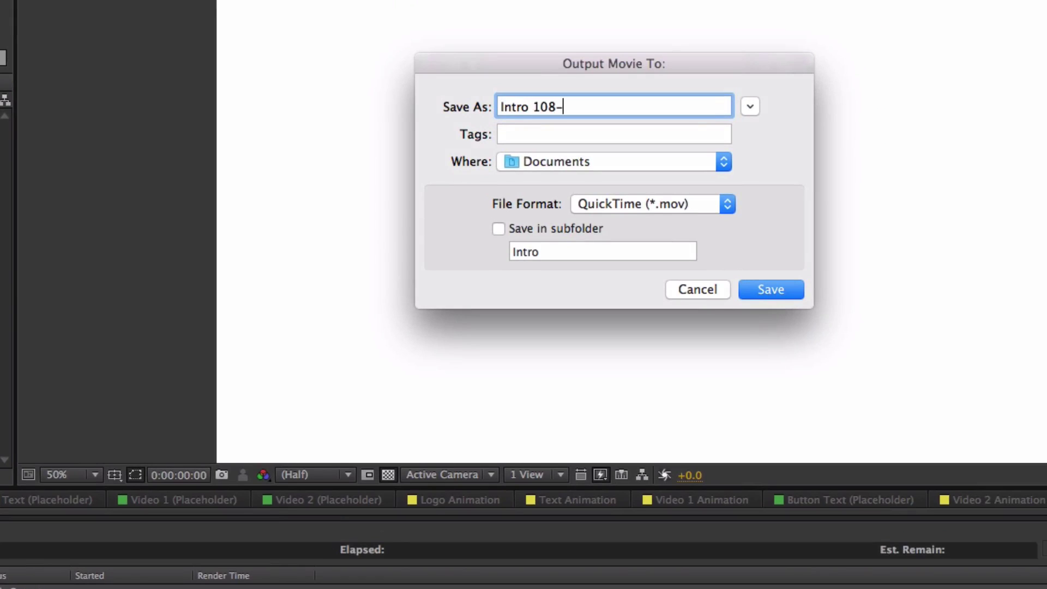
type("p")
key("BackSpace")
type("0p 2-15")
key("BackSpace")
key("BackSpace")
key("BackSpace")
type("015")
- Save the output to the Desktop as QuickTime (*.mov)
left_click(535, 161)
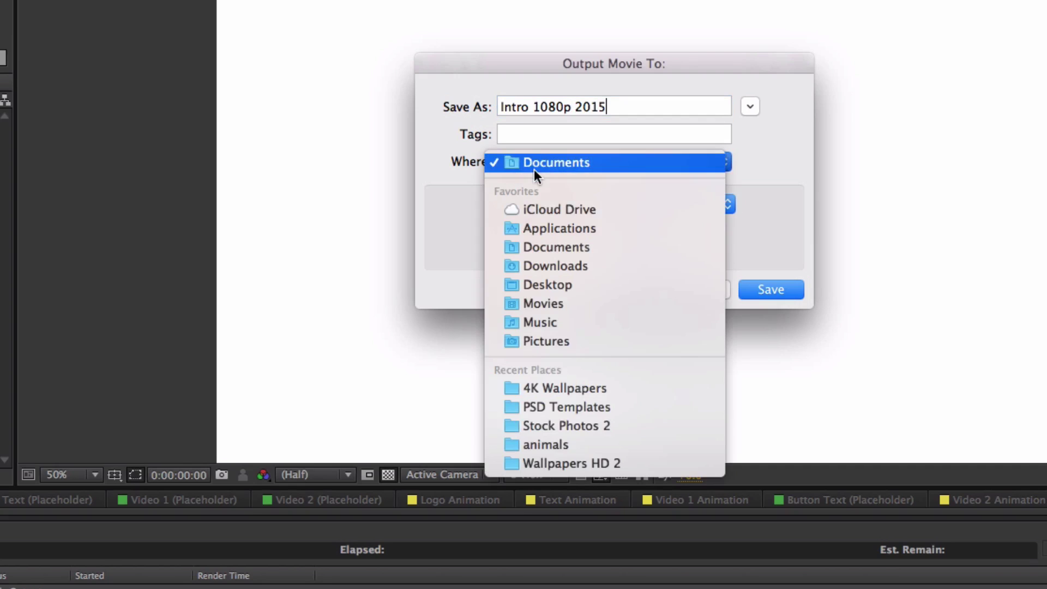
left_click(528, 285)
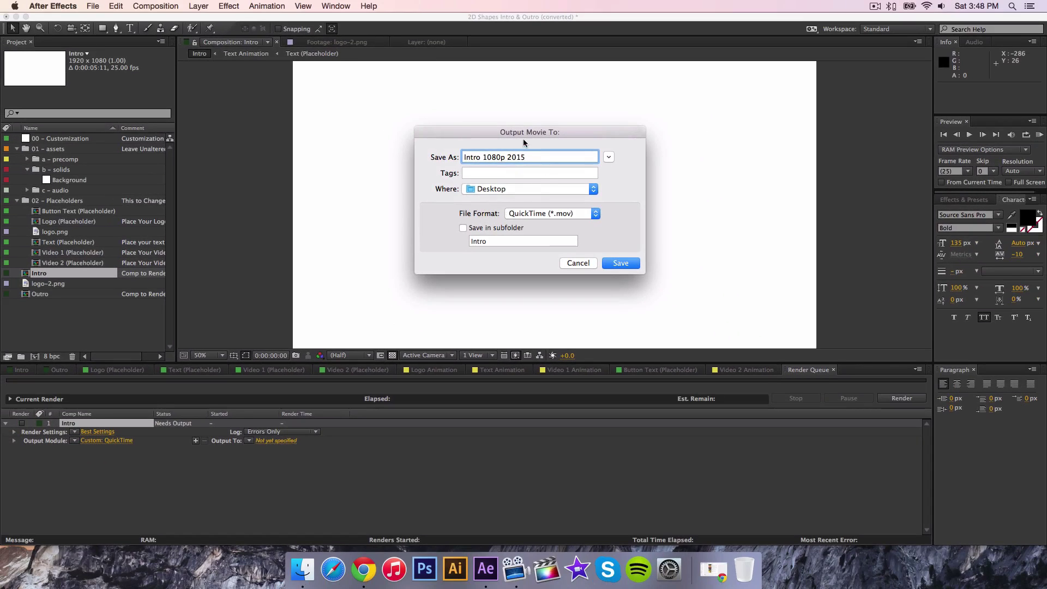
left_click(536, 217)
left_click(563, 215)
left_click(535, 216)
left_click(535, 216)
left_click(618, 263)
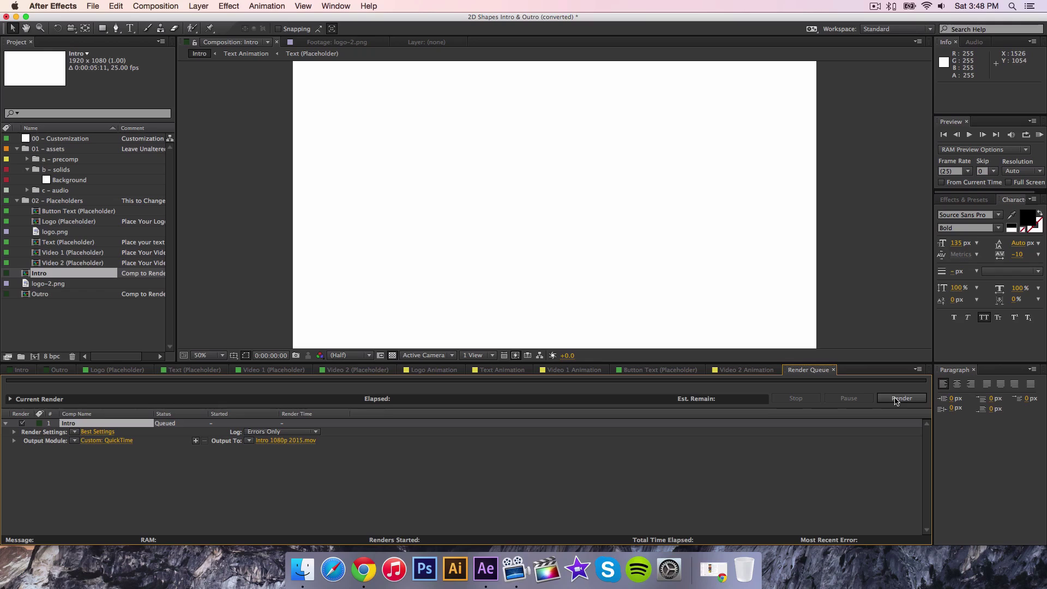
- Render the queued Intro item to Intro 1080p 2015.mov
left_click(900, 398)
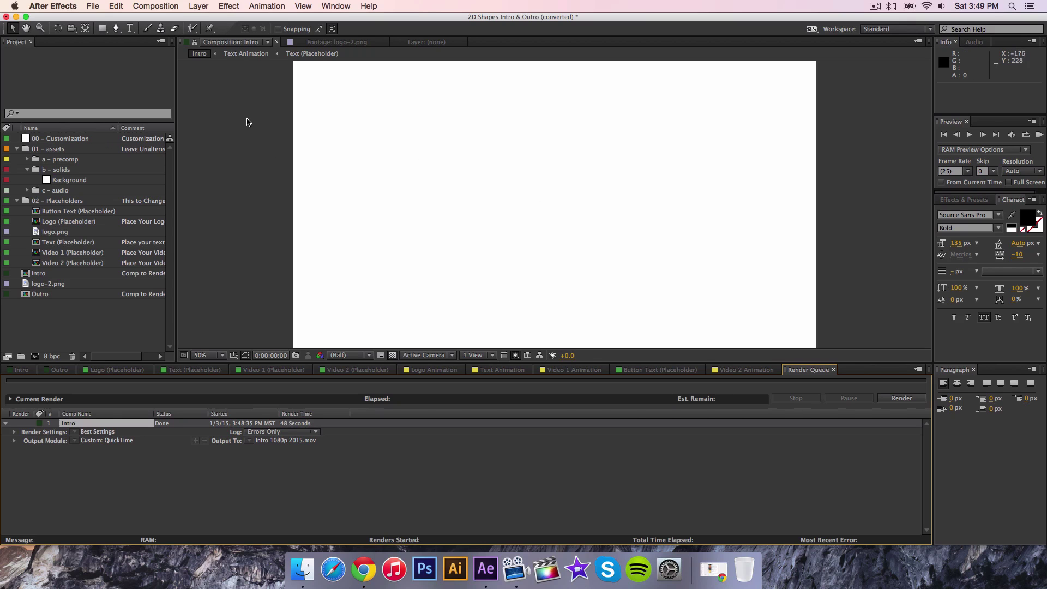
- Minimise After Effects, view Get Info for Intro 1080p 2015.mov on the Desktop, then close it
left_click(16, 17)
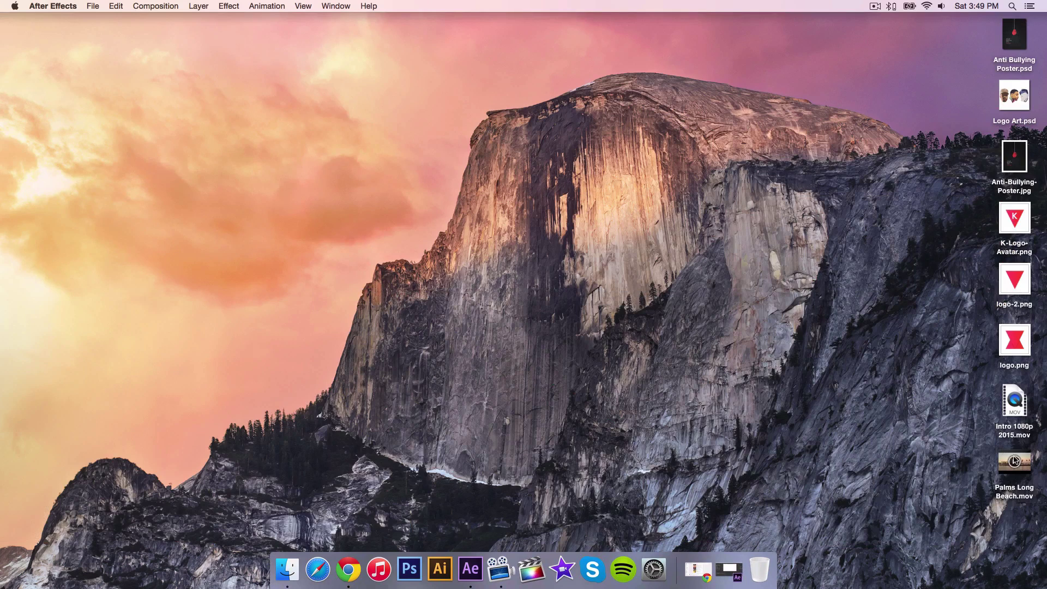
mouse_move(1014, 401)
left_mouse_down()
mouse_move(533, 164)
mouse_move(998, 409)
left_mouse_up()
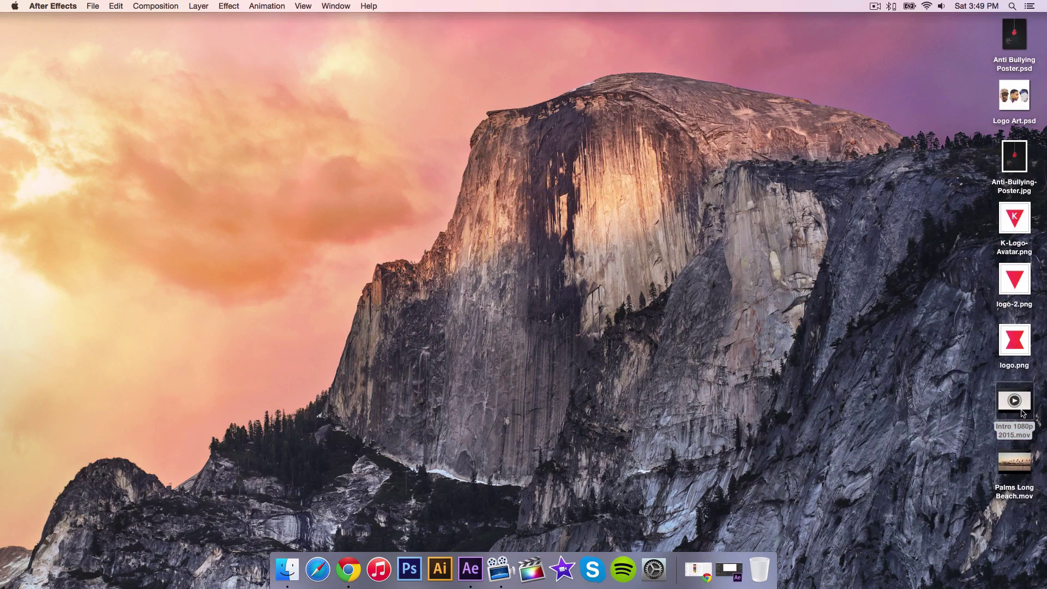
right_click(1024, 406)
left_click(928, 379)
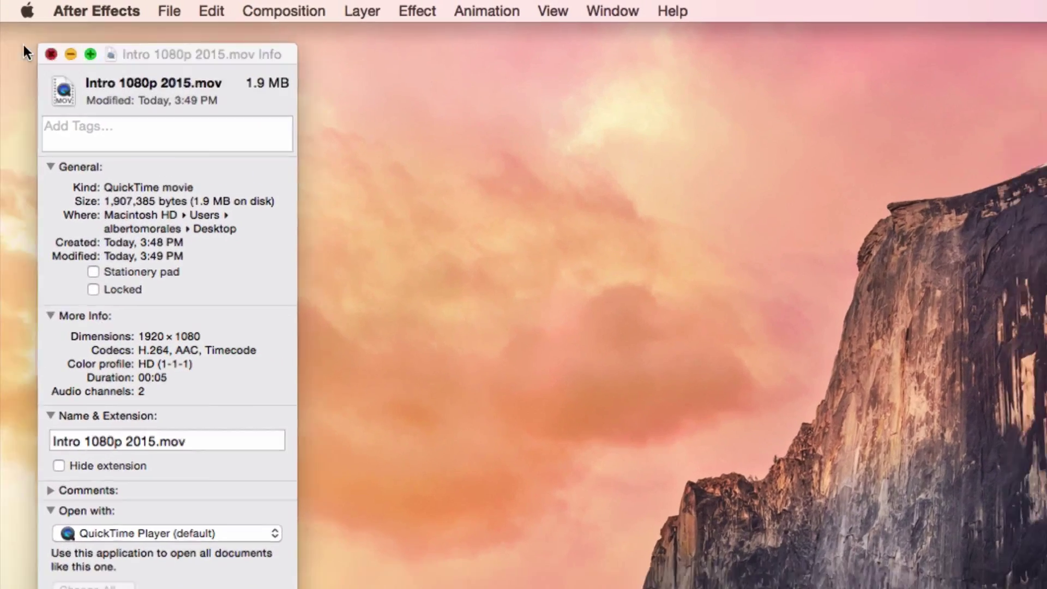
left_click(19, 36)
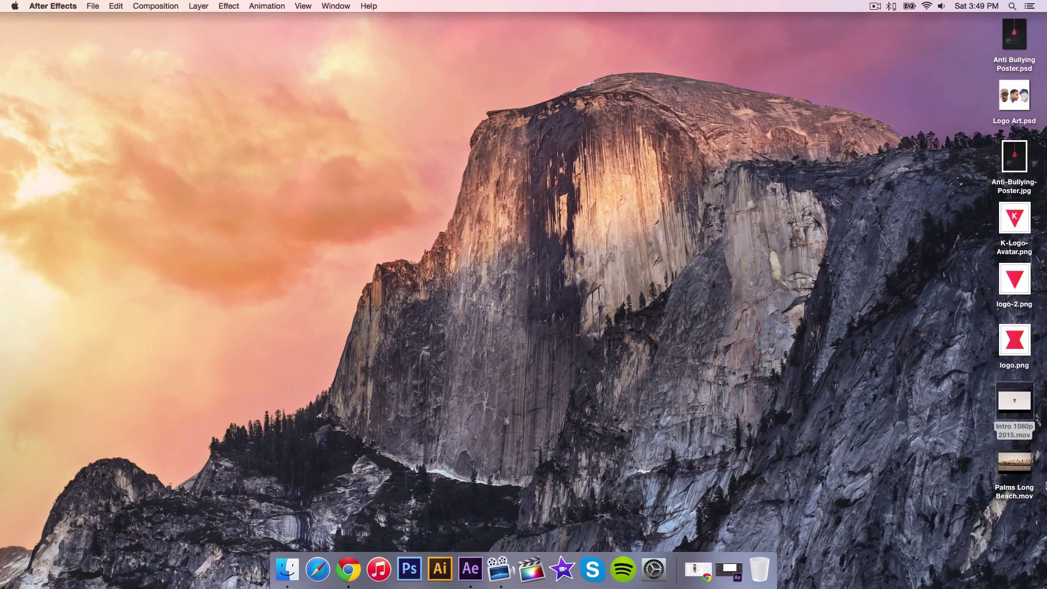
- Play Intro 1080p 2015.mov muted in QuickTime Player, then quit the player
double_click(1028, 408)
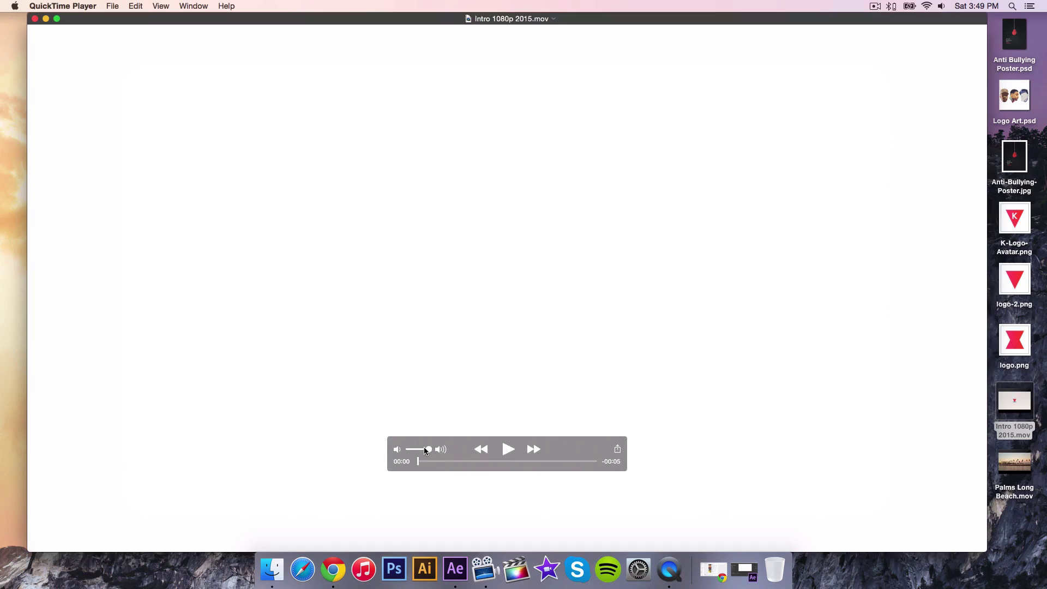
left_click_drag(415, 450, 403, 451)
key("space")
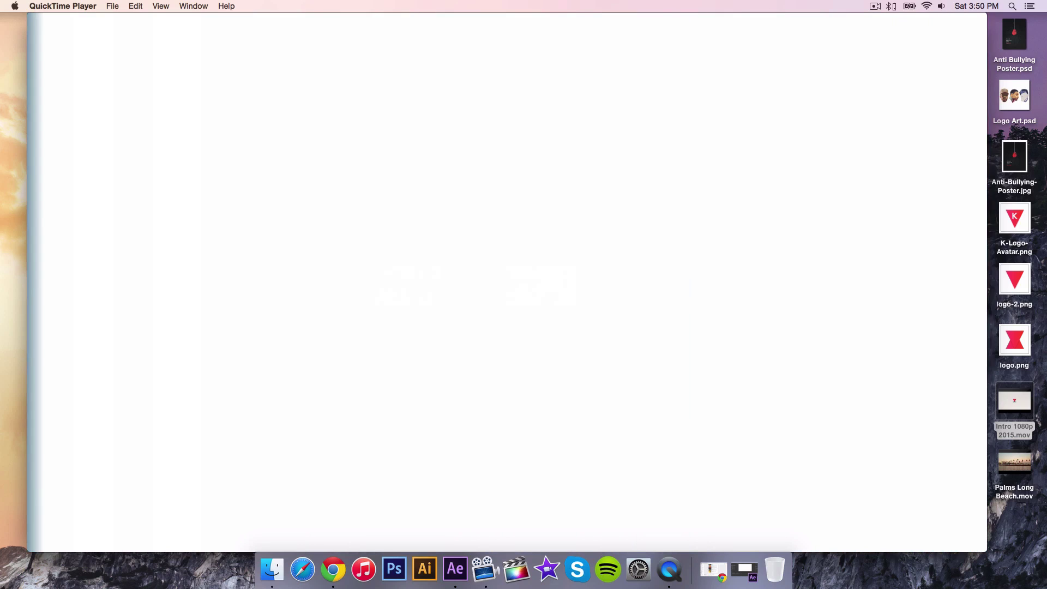
key("super+q")
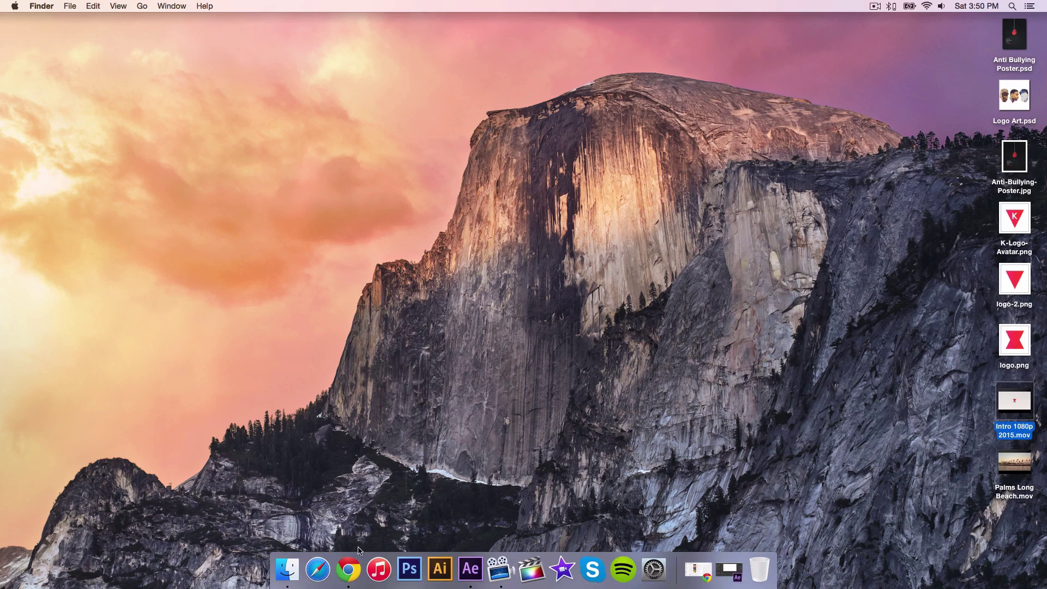
- Bring After Effects back from the Dock and show the Intro composition's timeline
left_click(351, 570)
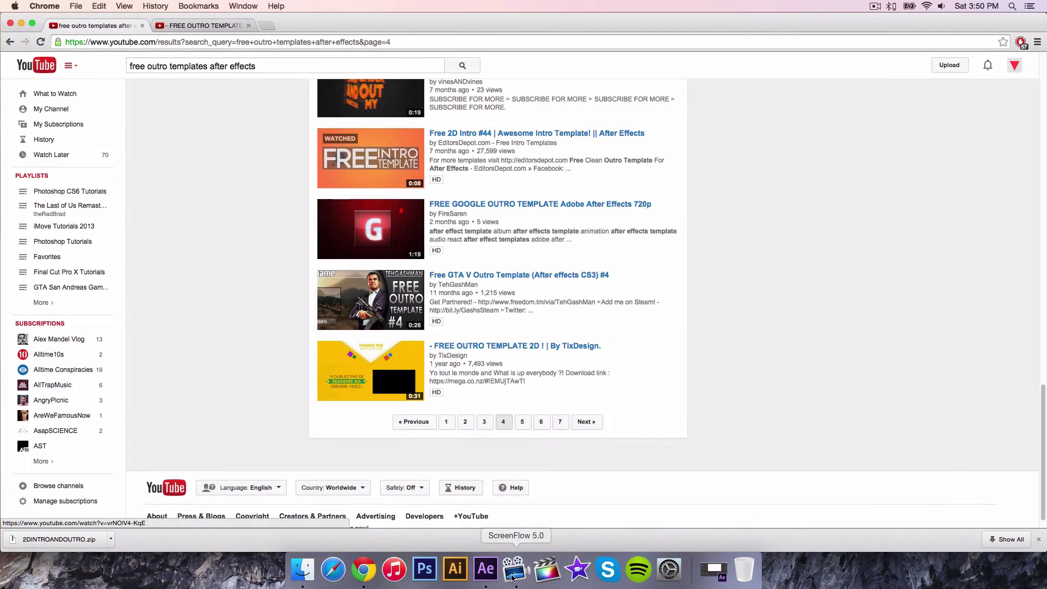
left_click(512, 575)
left_click(491, 570)
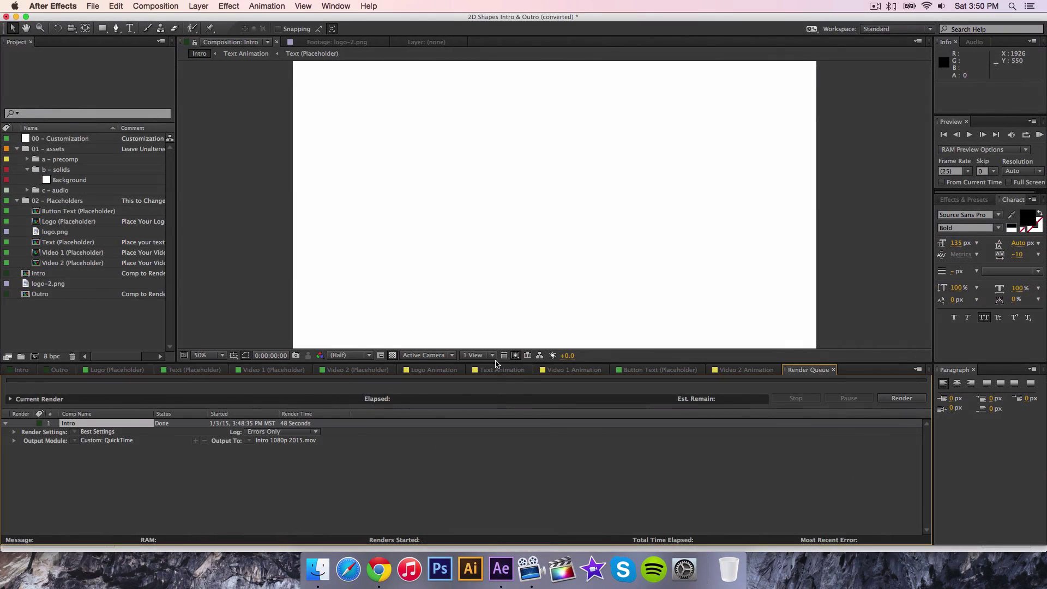
left_click(282, 206)
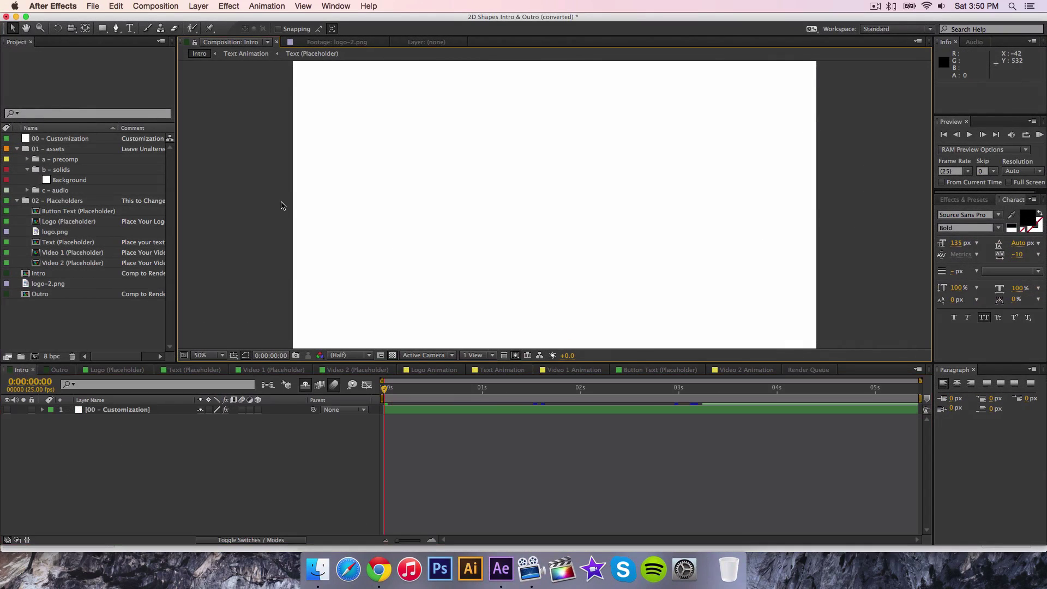